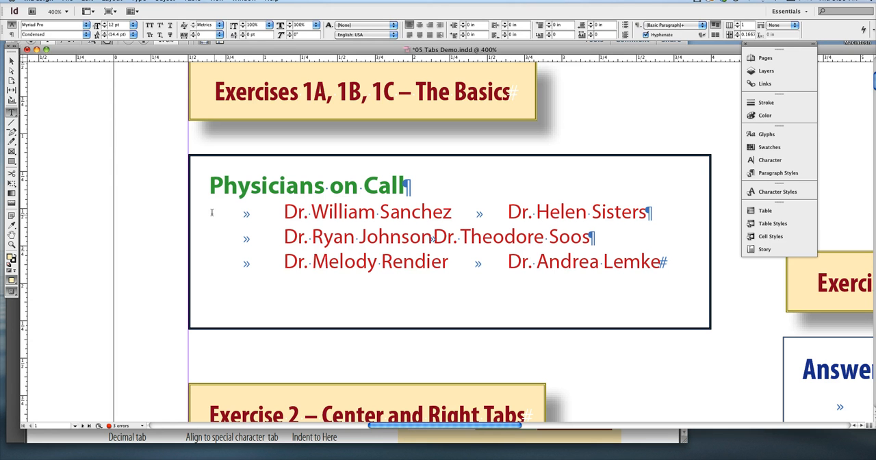
Highlight the leading tab characters on the first physician lines to examine the space they create before the names
{"action": "left_click_drag", "start_coordinate": [211, 213], "coordinate": [281, 216]}
{"action": "left_click", "coordinate": [212, 238]}
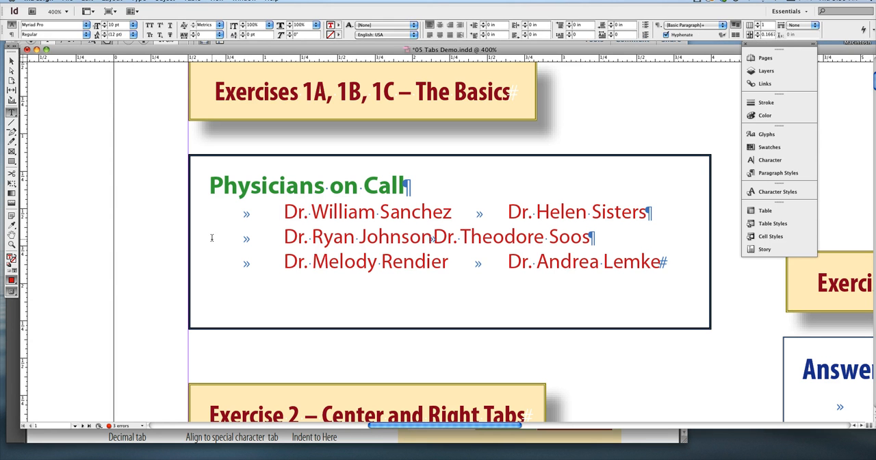
{"action": "left_click_drag", "start_coordinate": [212, 238], "coordinate": [277, 239]}
{"action": "left_click_drag", "start_coordinate": [256, 214], "coordinate": [232, 213]}
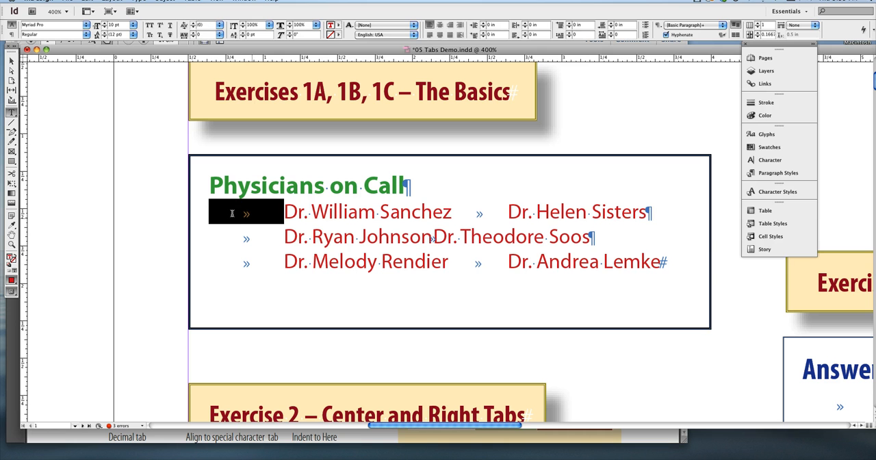
{"action": "left_click", "coordinate": [252, 216]}
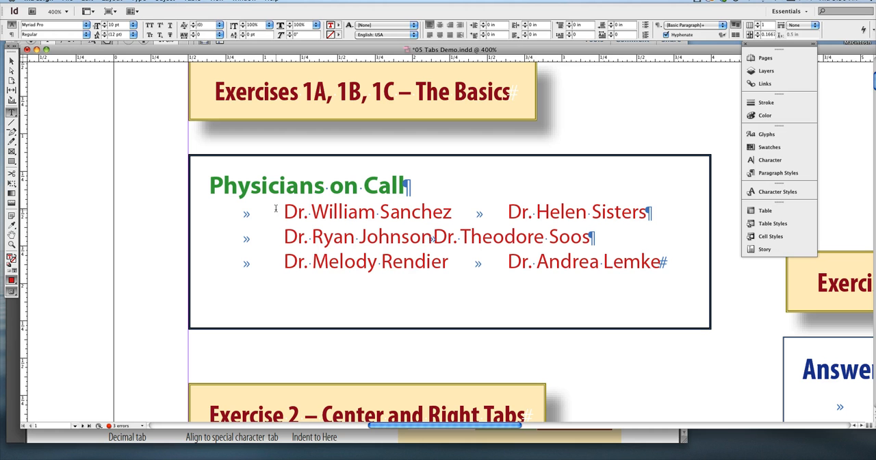
{"action": "left_click_drag", "start_coordinate": [228, 211], "coordinate": [271, 211]}
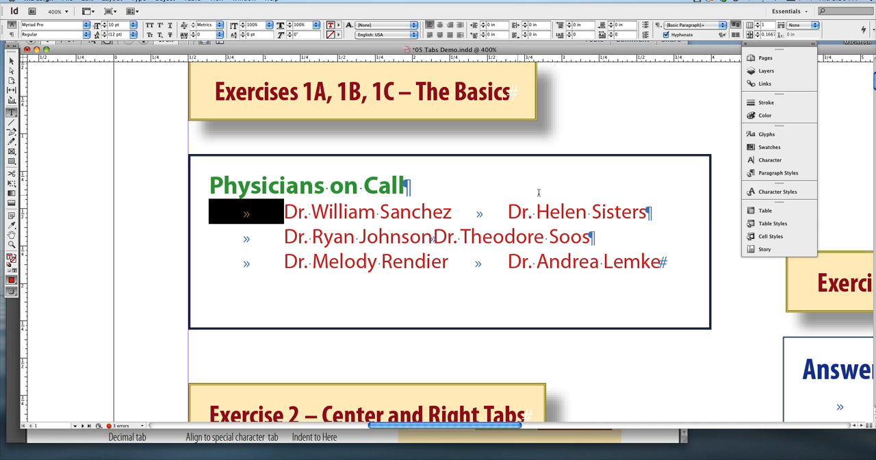
{"action": "left_click_drag", "start_coordinate": [286, 211], "coordinate": [212, 208]}
{"action": "left_click", "coordinate": [210, 212]}
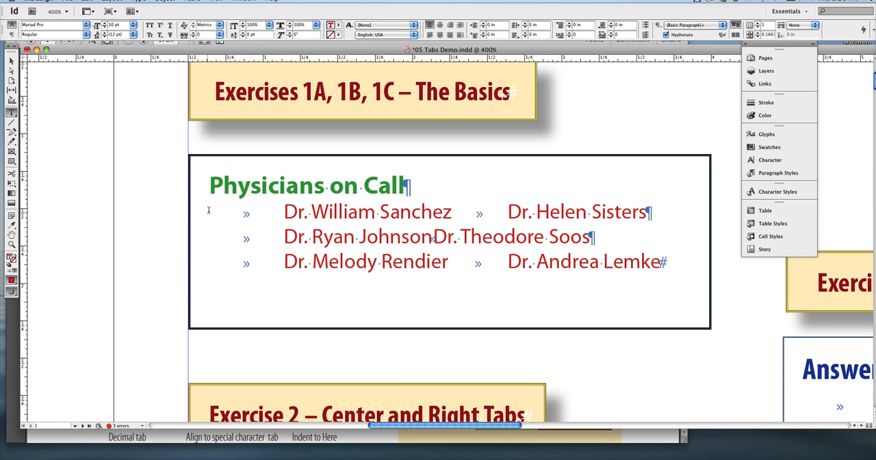
{"action": "left_click", "coordinate": [285, 212]}
{"action": "triple_click", "coordinate": [208, 185]}
{"action": "left_click", "coordinate": [208, 200]}
{"action": "left_click_drag", "start_coordinate": [210, 212], "coordinate": [282, 213]}
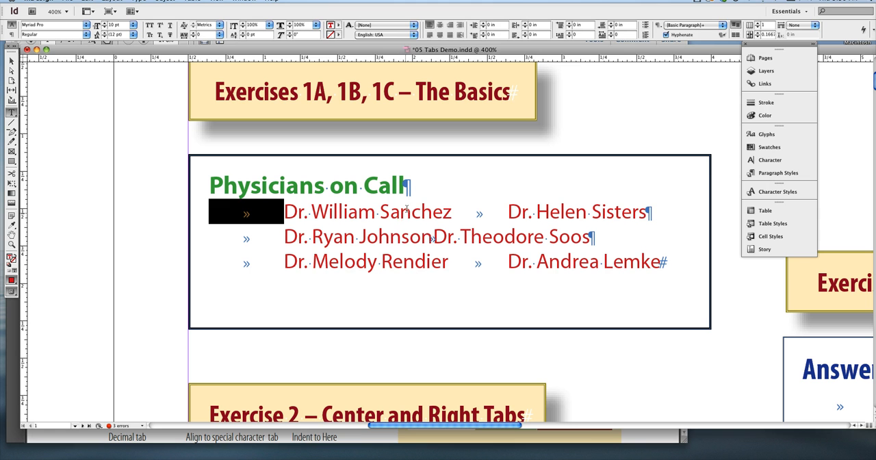
Compare the tab gaps between the two names on the first and second physician lines by highlighting them
{"action": "left_click", "coordinate": [452, 213]}
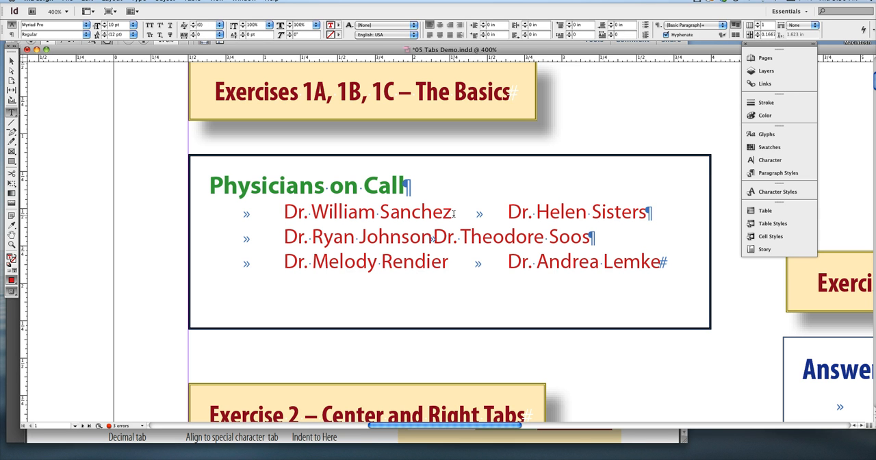
{"action": "left_click_drag", "start_coordinate": [452, 213], "coordinate": [508, 213]}
{"action": "left_click", "coordinate": [509, 213]}
{"action": "left_click", "coordinate": [431, 237]}
{"action": "left_click_drag", "start_coordinate": [432, 237], "coordinate": [446, 237]}
{"action": "left_click", "coordinate": [432, 237]}
{"action": "left_click_drag", "start_coordinate": [459, 213], "coordinate": [507, 212]}
{"action": "left_click", "coordinate": [433, 236]}
{"action": "left_click_drag", "start_coordinate": [283, 237], "coordinate": [433, 236]}
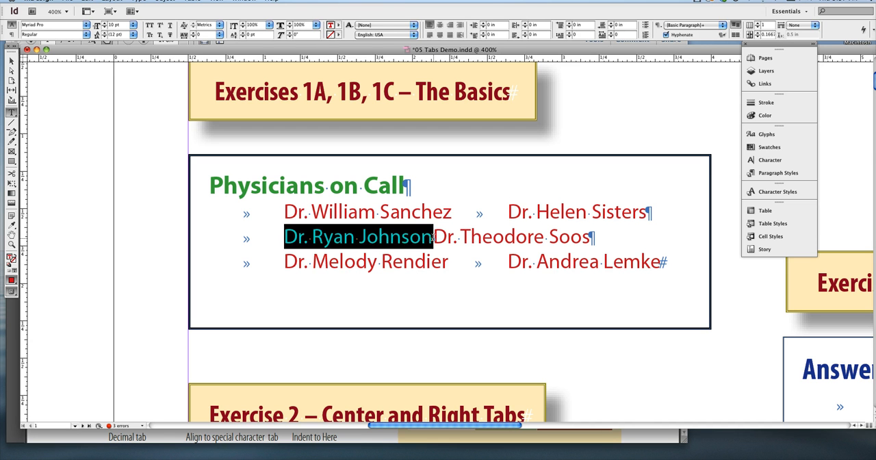
{"action": "left_click", "coordinate": [433, 236]}
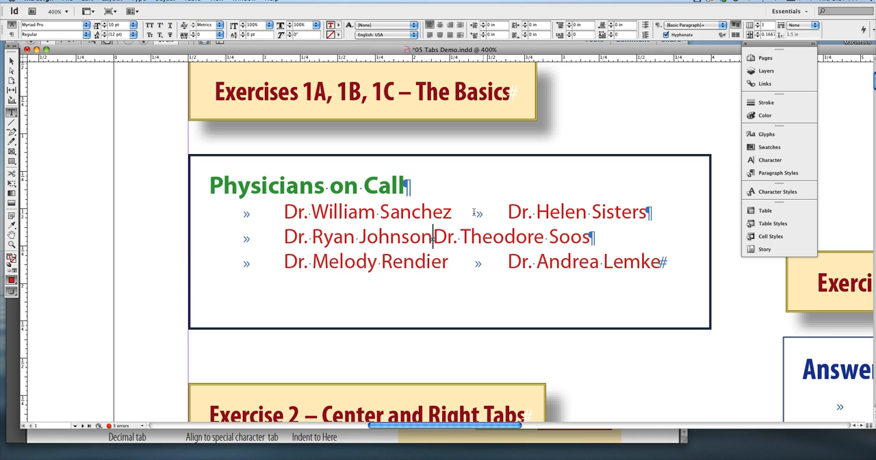
{"action": "left_click_drag", "start_coordinate": [474, 212], "coordinate": [495, 213]}
Insert an extra tab between the two names on the second physician line
{"action": "left_click", "coordinate": [431, 237]}
{"action": "key", "text": "Tab"}
{"action": "key", "text": "Tab"}
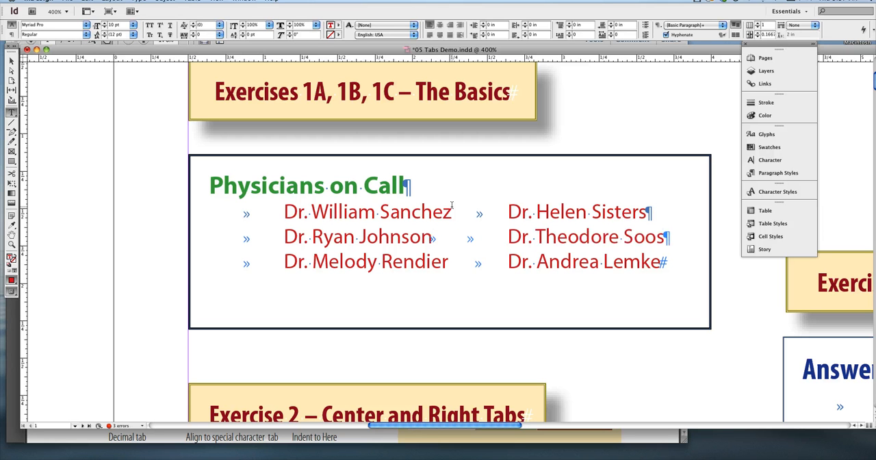
Highlight the gaps before the second name on all three physician lines to compare the number of tabs
{"action": "left_click_drag", "start_coordinate": [429, 236], "coordinate": [491, 234]}
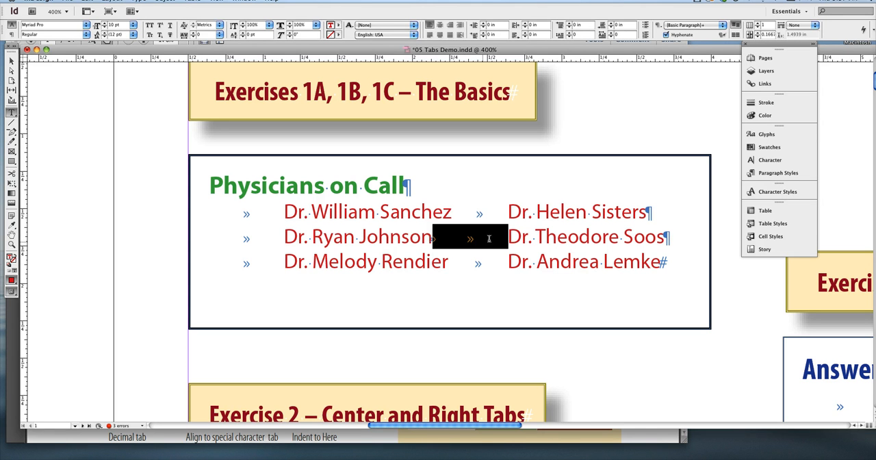
{"action": "left_click", "coordinate": [518, 237]}
{"action": "left_click_drag", "start_coordinate": [433, 237], "coordinate": [508, 237]}
{"action": "left_click_drag", "start_coordinate": [452, 212], "coordinate": [508, 211]}
{"action": "left_click_drag", "start_coordinate": [449, 261], "coordinate": [508, 261]}
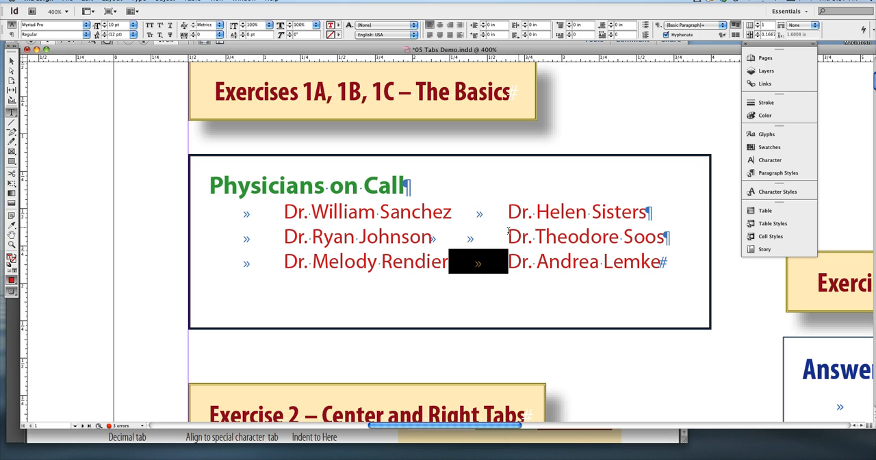
Delete the extra tab on the second physician line, leaving the text cursor between the two names
{"action": "left_click", "coordinate": [507, 237]}
{"action": "left_click", "coordinate": [433, 237]}
{"action": "left_click", "coordinate": [510, 232], "text": "shift"}
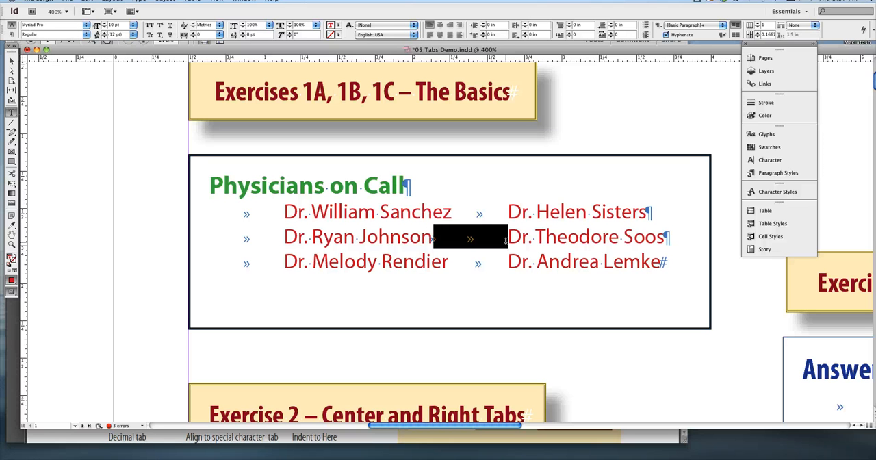
{"action": "key", "text": "BackSpace"}
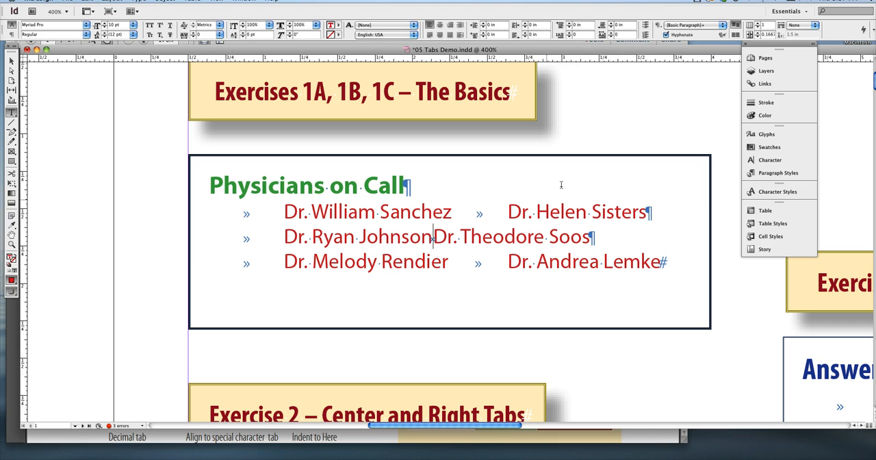
{"action": "left_click", "coordinate": [432, 239]}
{"action": "key", "text": "Right"}
{"action": "left_click", "coordinate": [244, 2]}
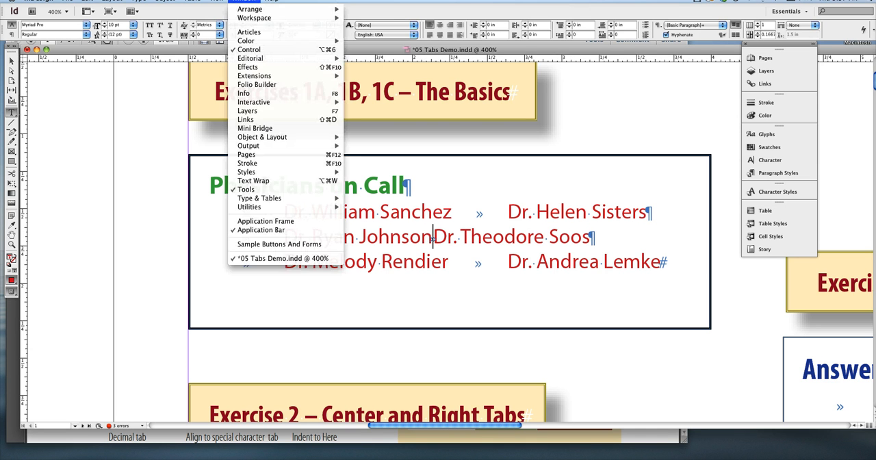
{"action": "left_click", "coordinate": [244, 1]}
{"action": "left_click", "coordinate": [244, 2]}
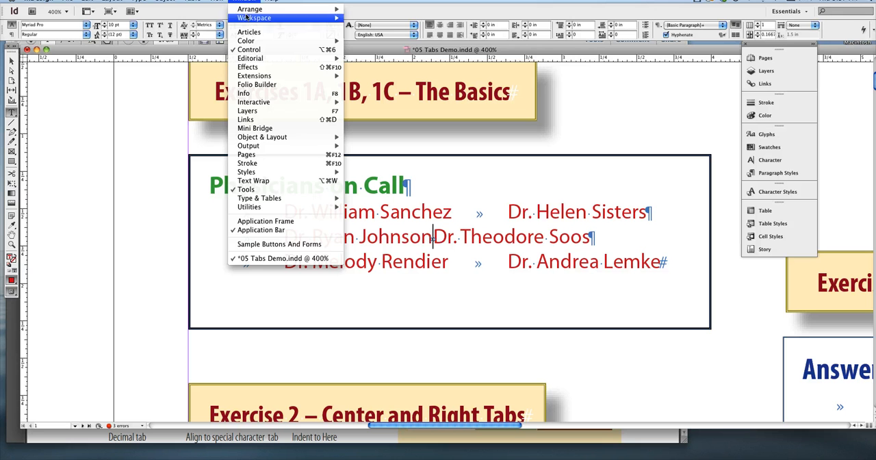
{"action": "mouse_move", "coordinate": [305, 200]}
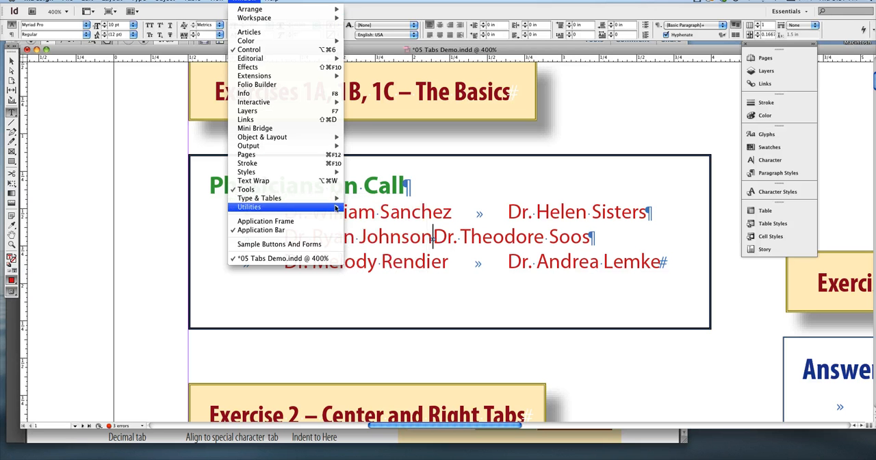
Open the Tabs panel and place it just above the Physicians on Call text frame
{"action": "left_click", "coordinate": [136, 1]}
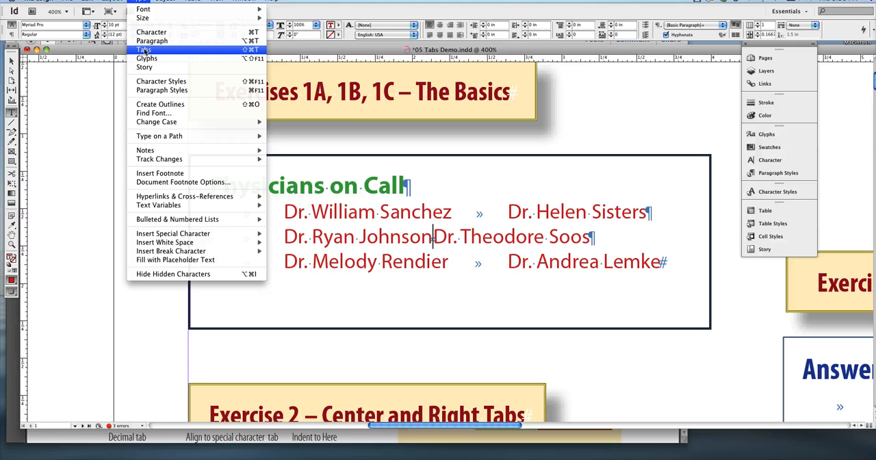
{"action": "left_click", "coordinate": [257, 50]}
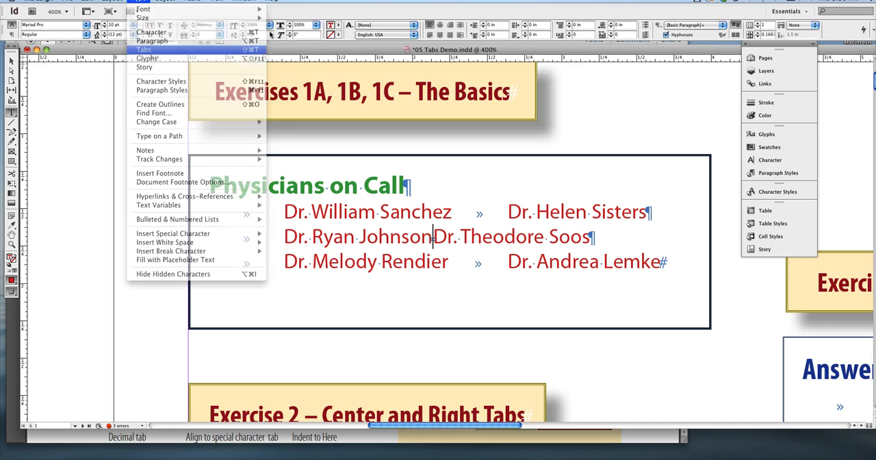
{"action": "mouse_move", "coordinate": [452, 141]}
{"action": "left_mouse_down"}
{"action": "mouse_move", "coordinate": [417, 141]}
{"action": "mouse_move", "coordinate": [417, 213]}
{"action": "mouse_move", "coordinate": [417, 132]}
{"action": "mouse_move", "coordinate": [445, 129]}
{"action": "left_mouse_up"}
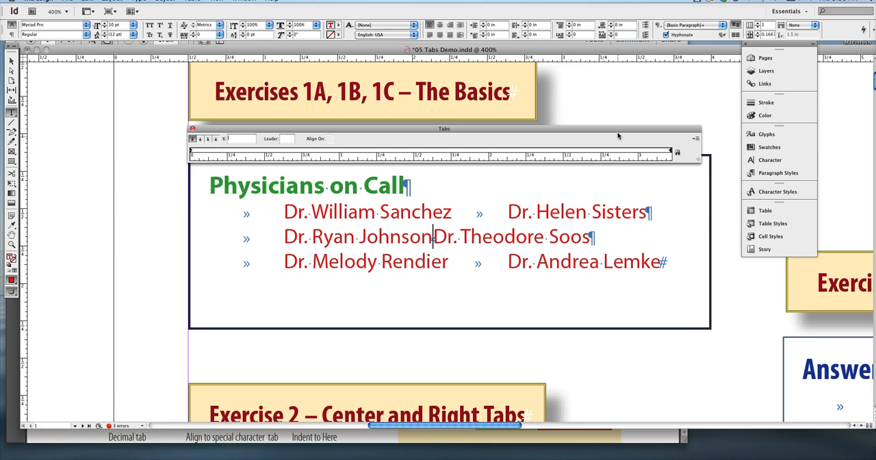
{"action": "mouse_move", "coordinate": [617, 132]}
{"action": "left_mouse_down"}
{"action": "mouse_move", "coordinate": [645, 143]}
{"action": "mouse_move", "coordinate": [628, 134]}
{"action": "mouse_move", "coordinate": [649, 124]}
{"action": "mouse_move", "coordinate": [619, 124]}
{"action": "left_mouse_up"}
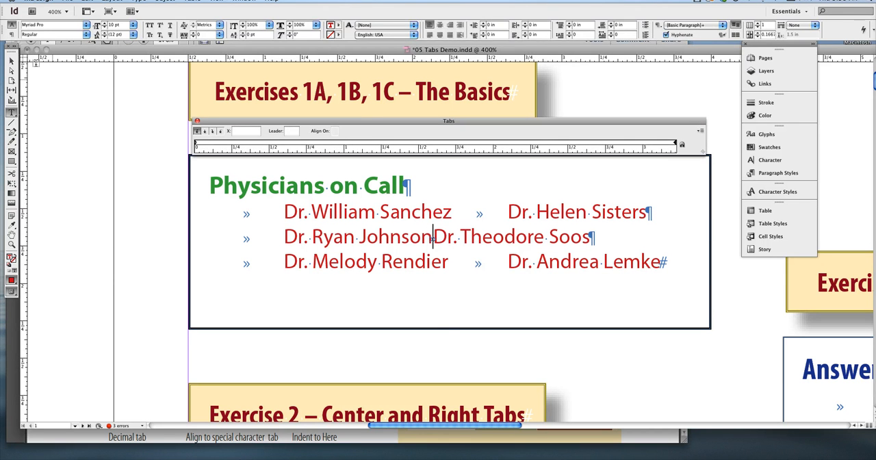
Select the Physicians on Call text frame with the Selection tool and snap the Tabs panel to it
{"action": "left_click", "coordinate": [12, 60]}
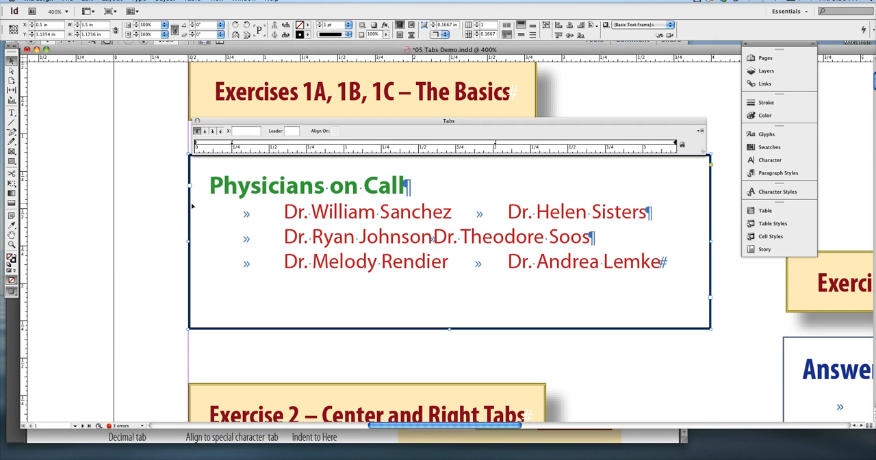
{"action": "left_click_drag", "start_coordinate": [460, 123], "coordinate": [461, 120]}
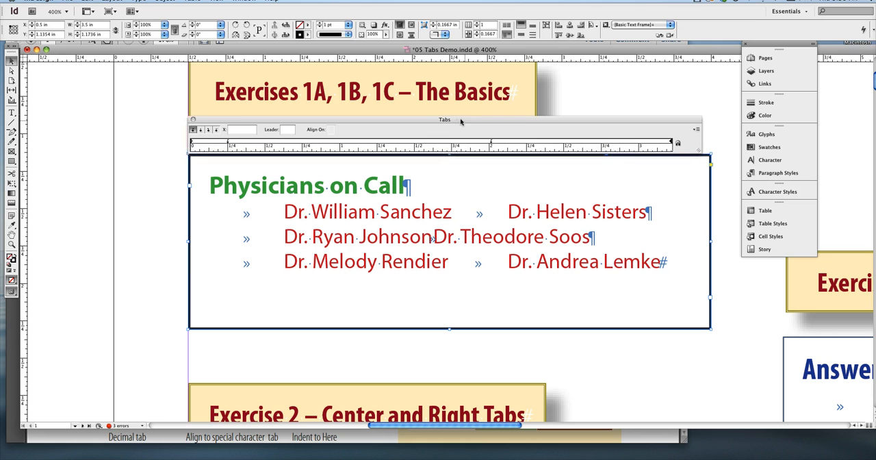
{"action": "double_click", "coordinate": [12, 62]}
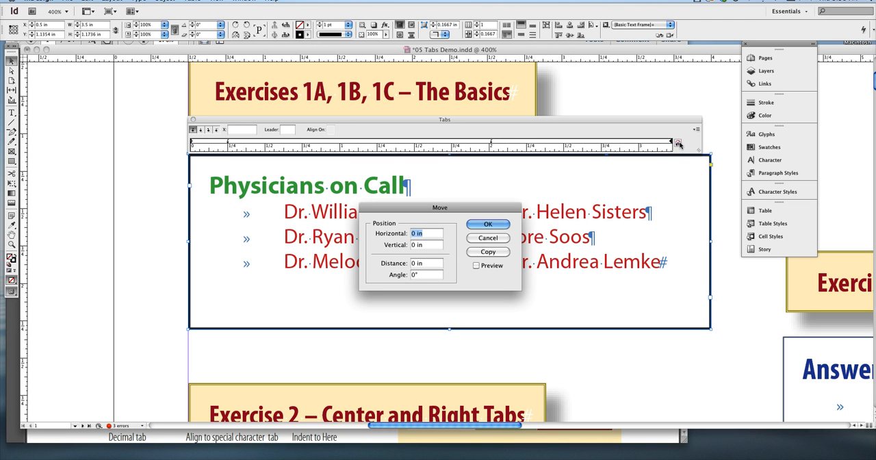
{"action": "left_click", "coordinate": [491, 228]}
{"action": "left_click", "coordinate": [677, 143]}
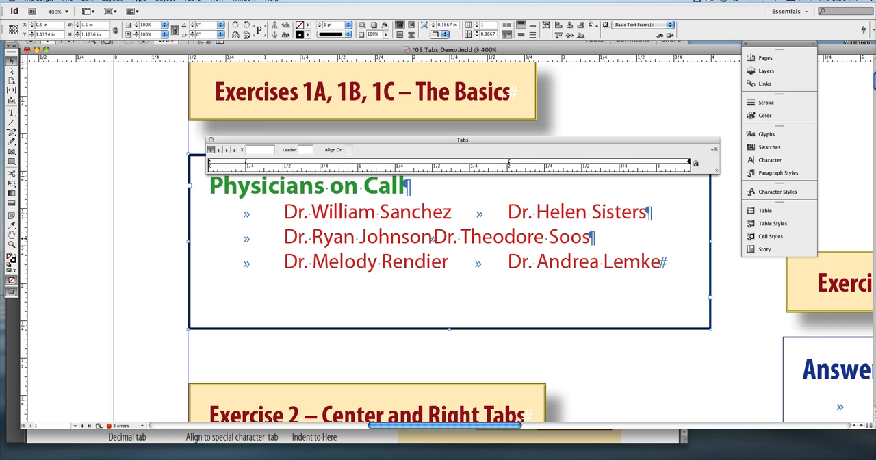
Add two vertical ruler guides, one at the start and one at the end of the Tabs ruler
{"action": "left_click_drag", "start_coordinate": [24, 238], "coordinate": [209, 217]}
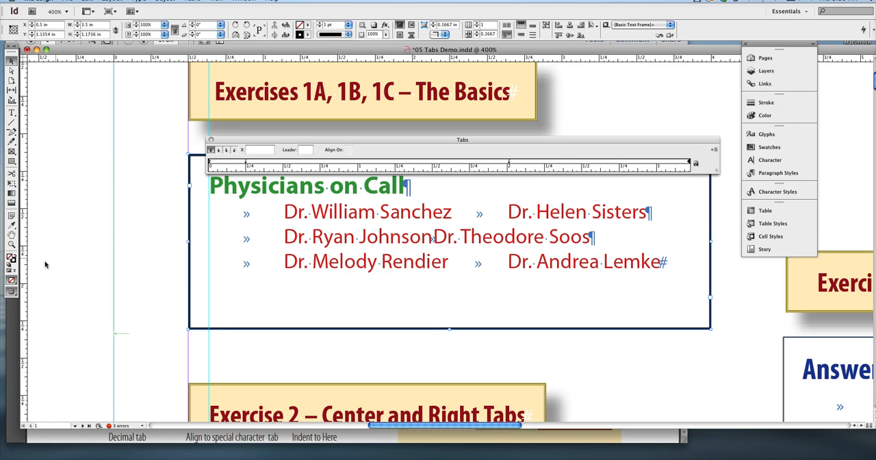
{"action": "left_click_drag", "start_coordinate": [25, 267], "coordinate": [689, 221]}
{"action": "left_click_drag", "start_coordinate": [690, 221], "coordinate": [690, 221]}
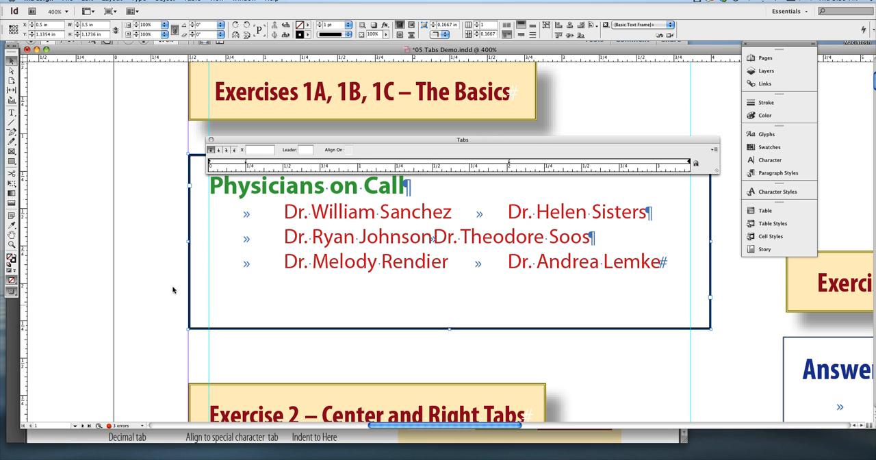
Set the text frame's inset spacing to 0.375 in on all sides and snap the Tabs panel to the inset text
{"action": "key", "text": "super+b"}
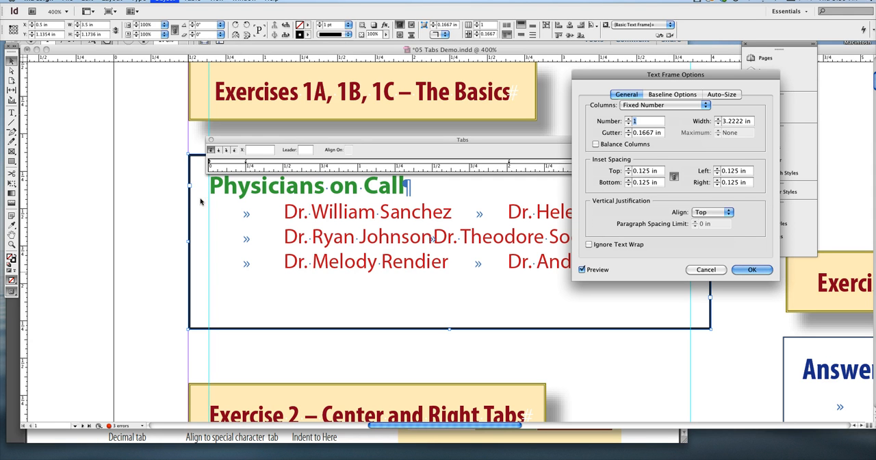
{"action": "left_click", "coordinate": [628, 169]}
{"action": "left_click", "coordinate": [628, 169]}
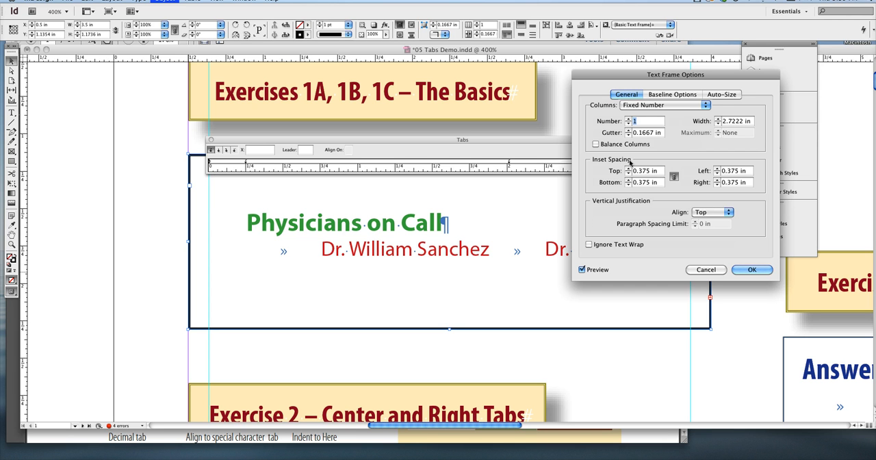
{"action": "left_click", "coordinate": [751, 269]}
{"action": "left_click", "coordinate": [695, 166]}
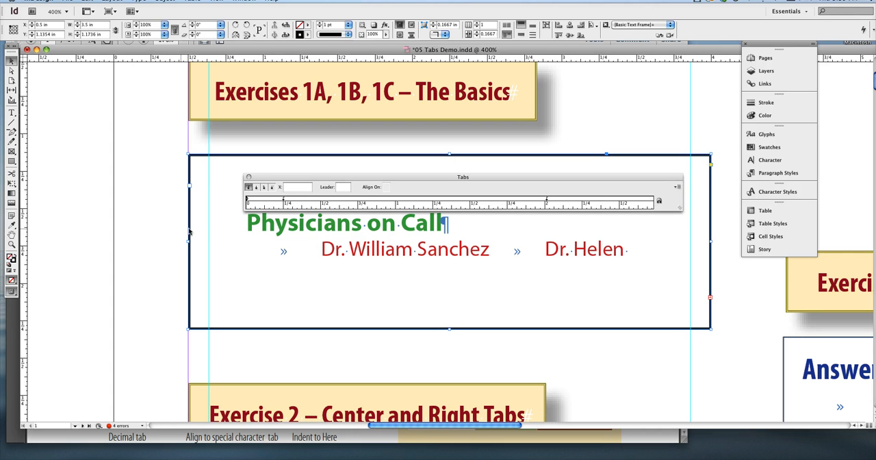
Move the first vertical guide to X 0.8889 in, at the starting edge of the inset text
{"action": "left_click_drag", "start_coordinate": [214, 229], "coordinate": [216, 229]}
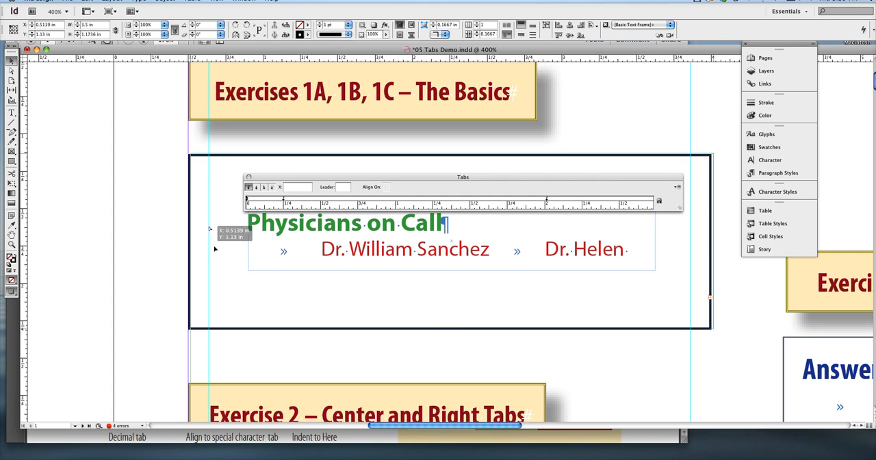
{"action": "left_click", "coordinate": [211, 346]}
{"action": "key", "text": "ctrl+z"}
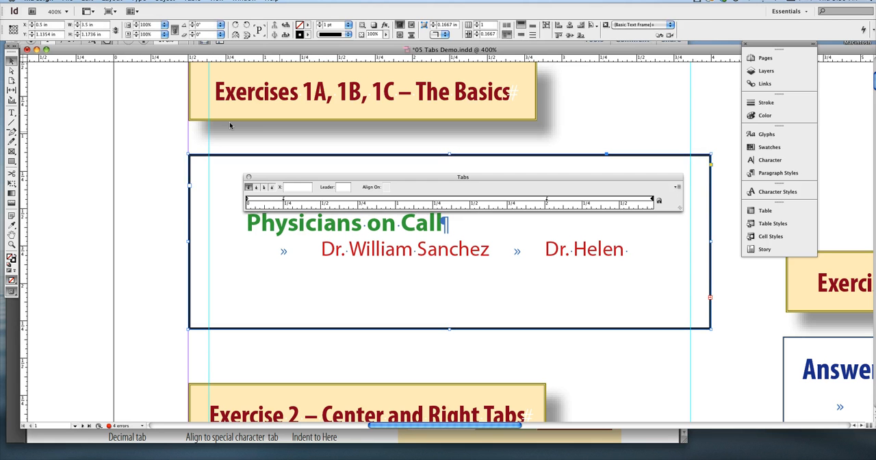
{"action": "left_click", "coordinate": [209, 362]}
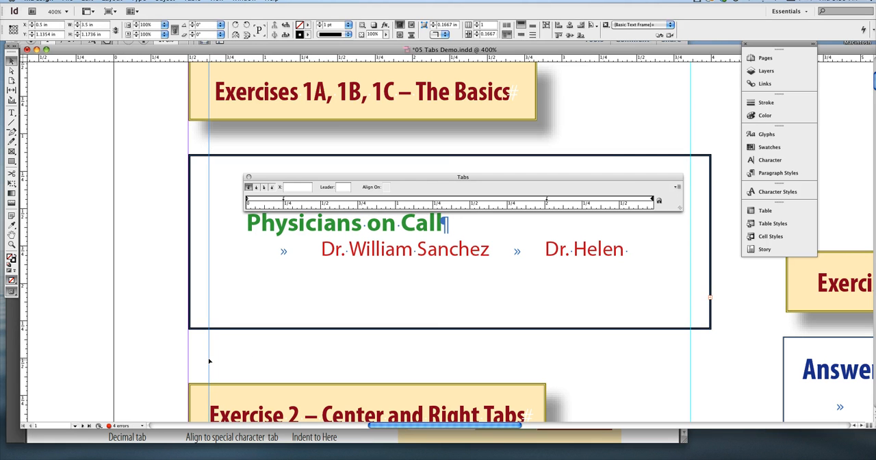
{"action": "left_click_drag", "start_coordinate": [209, 362], "coordinate": [247, 362]}
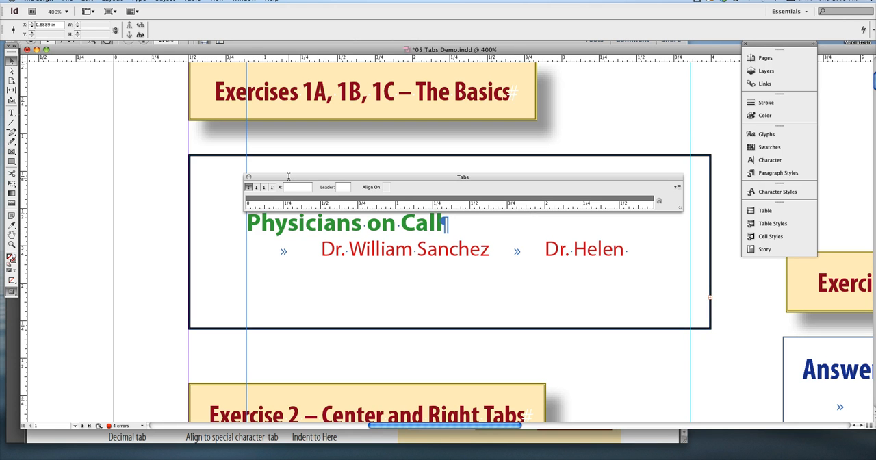
Undo the guide move, the inset spacing change and the guide at the end of the Tabs ruler
{"action": "key", "text": "super+z"}
{"action": "key", "text": "super+z"}
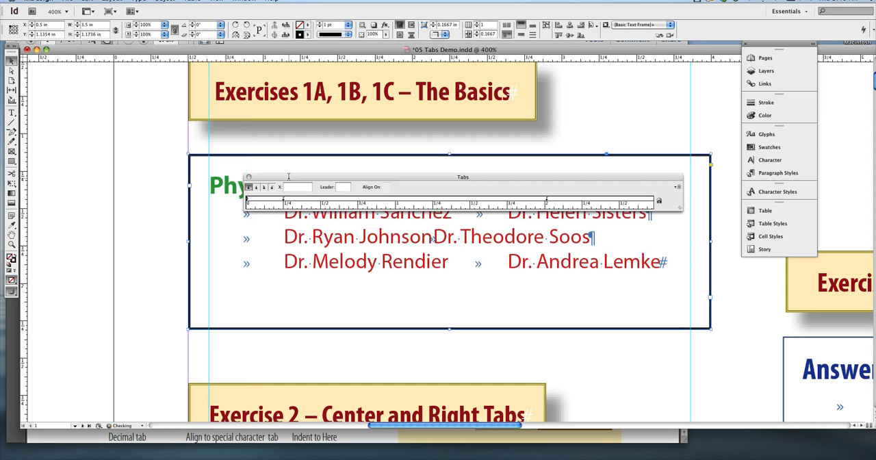
{"action": "key", "text": "super+z"}
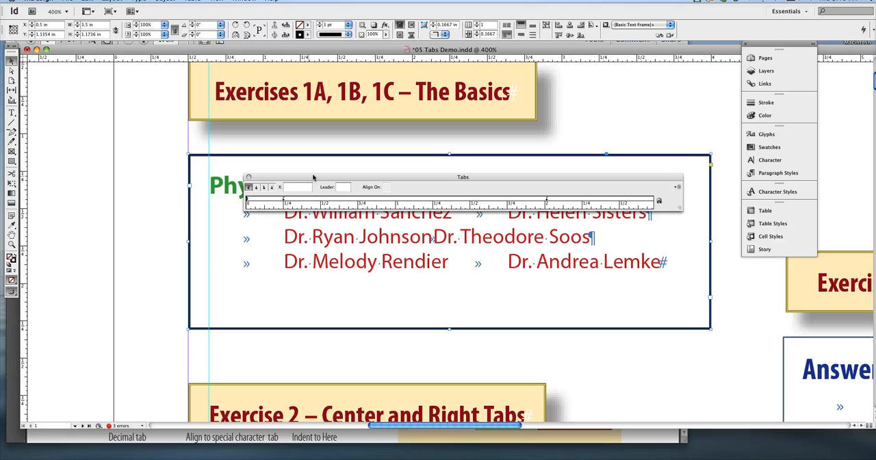
Snap the Tabs panel back to the text frame and move the first tab stop to about 0.21 in
{"action": "left_click_drag", "start_coordinate": [315, 180], "coordinate": [283, 144]}
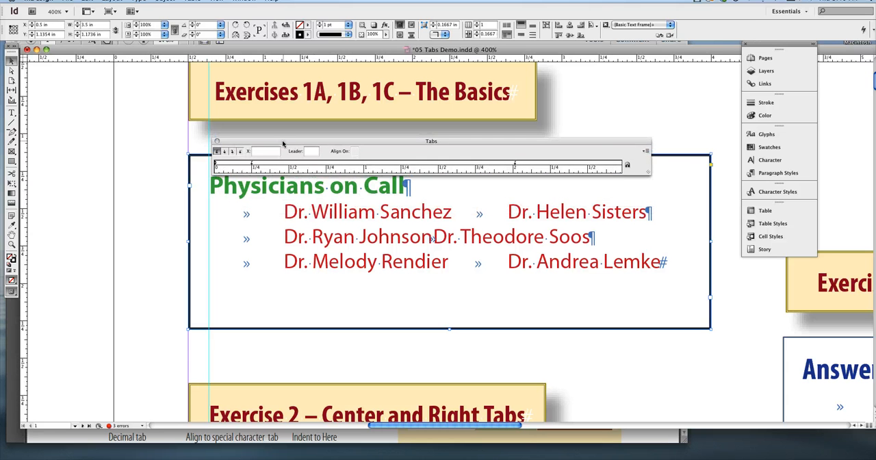
{"action": "left_click", "coordinate": [626, 165]}
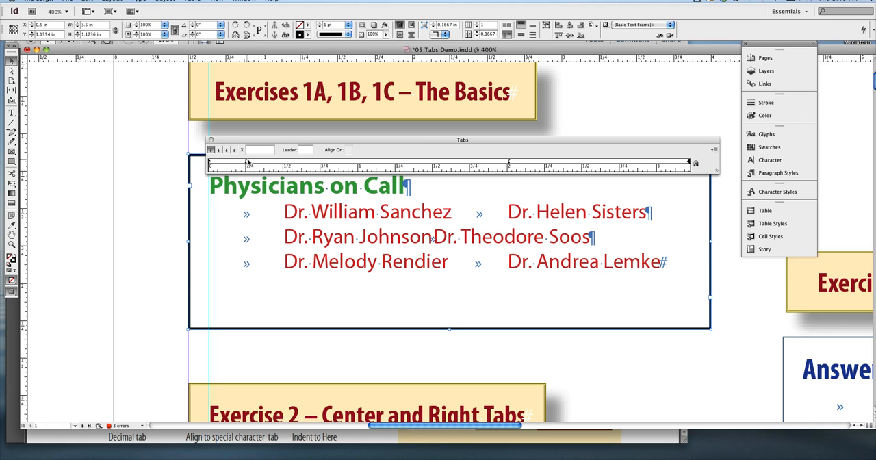
{"action": "mouse_move", "coordinate": [248, 163]}
{"action": "left_mouse_down"}
{"action": "mouse_move", "coordinate": [260, 166]}
{"action": "mouse_move", "coordinate": [243, 165]}
{"action": "left_mouse_up"}
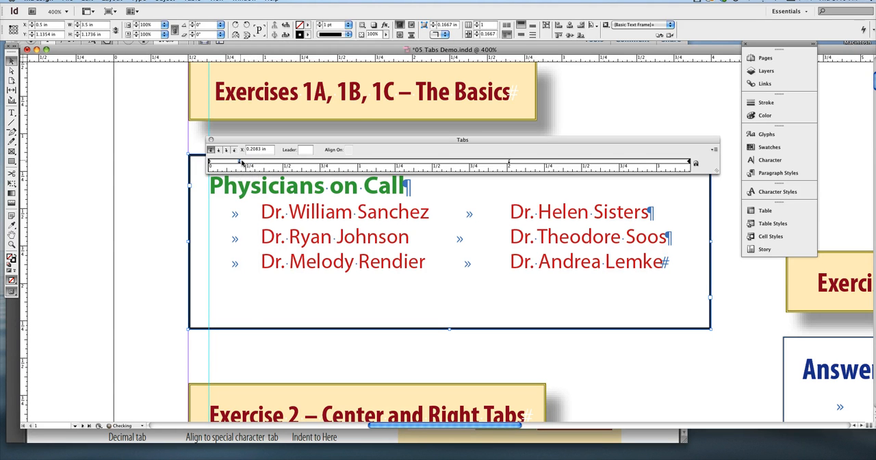